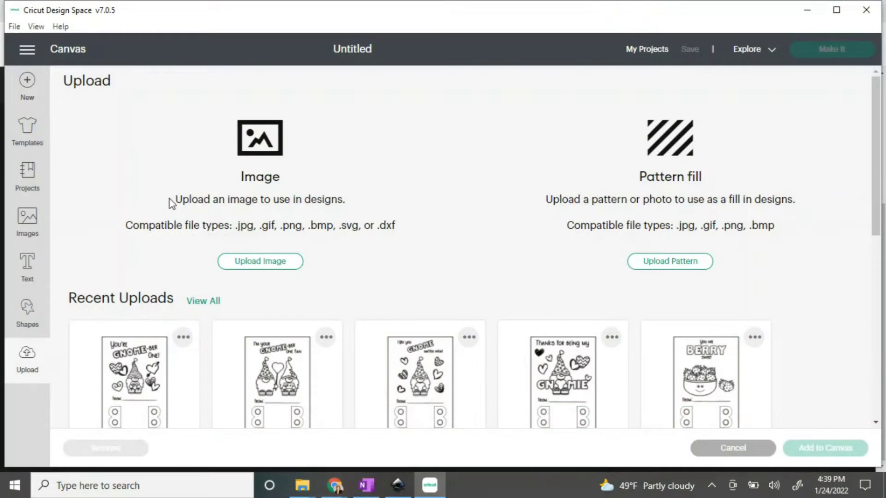
Step: Choose Upload Image to bring up the drag-and-drop / Browse upload area
left_click(260, 270)
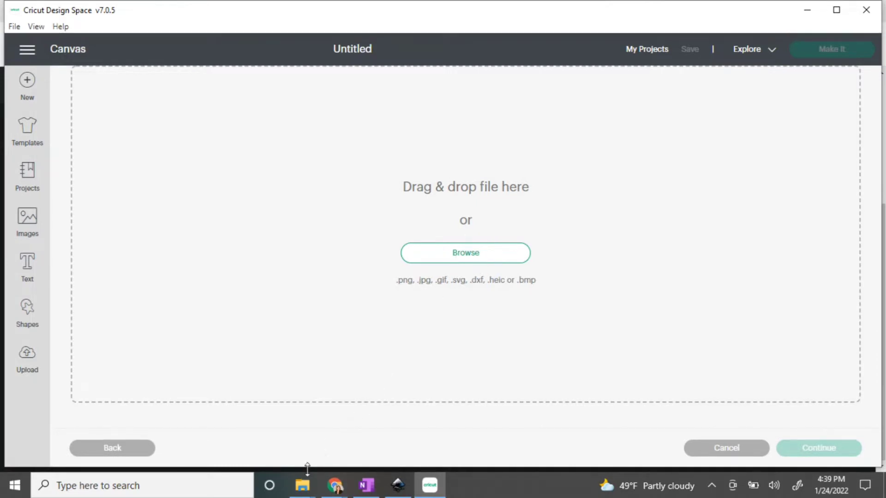
Step: Drag the gnomber one fan file from the Gnomes folder onto the Cricut upload area
mouse_move(303, 490)
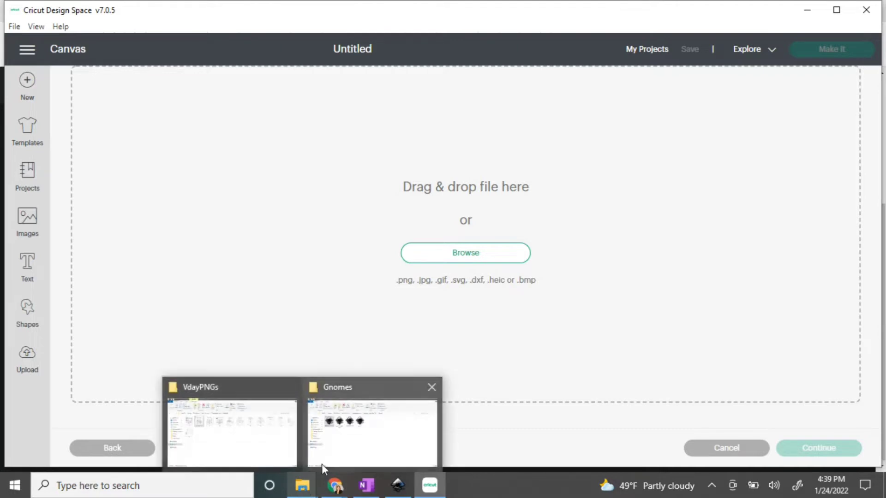
left_click(336, 460)
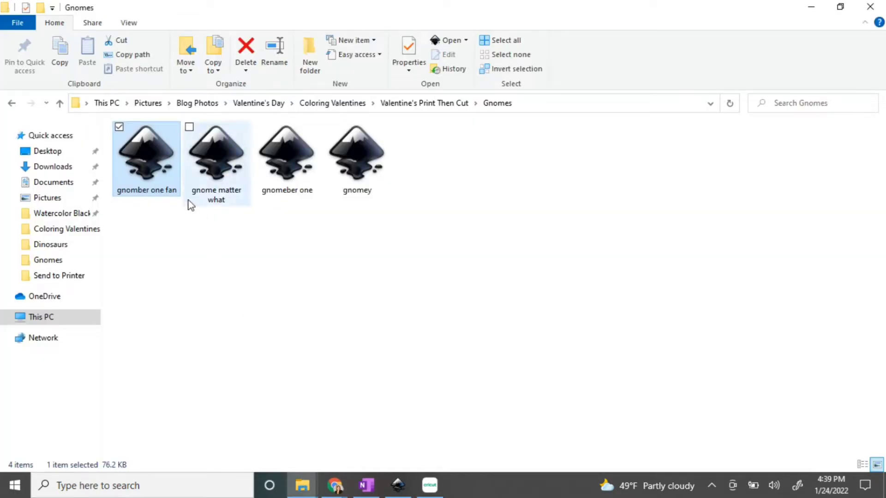
left_click_drag(158, 173, 333, 282)
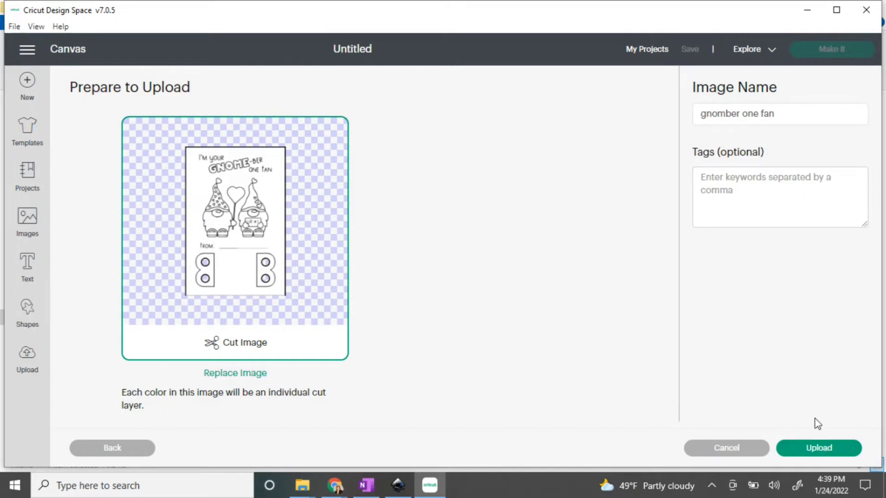
Step: Upload the gnomber one fan image and select its card in Recent Uploads
left_click(819, 450)
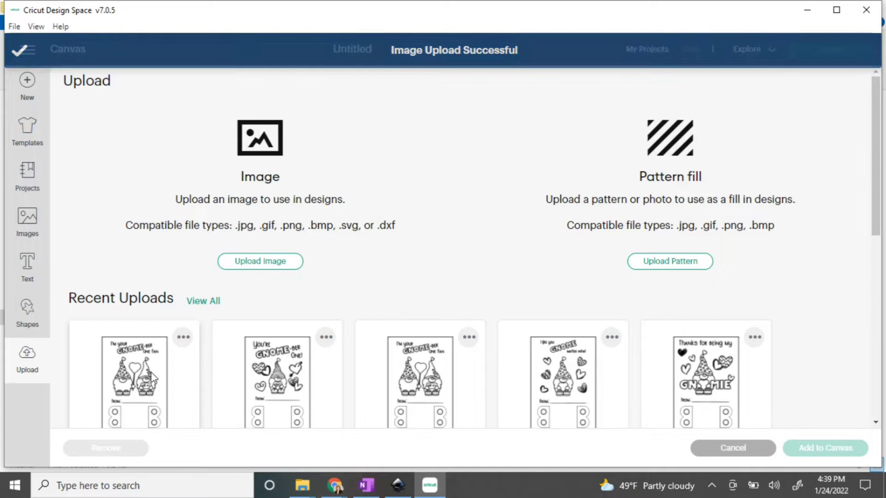
left_click(152, 378)
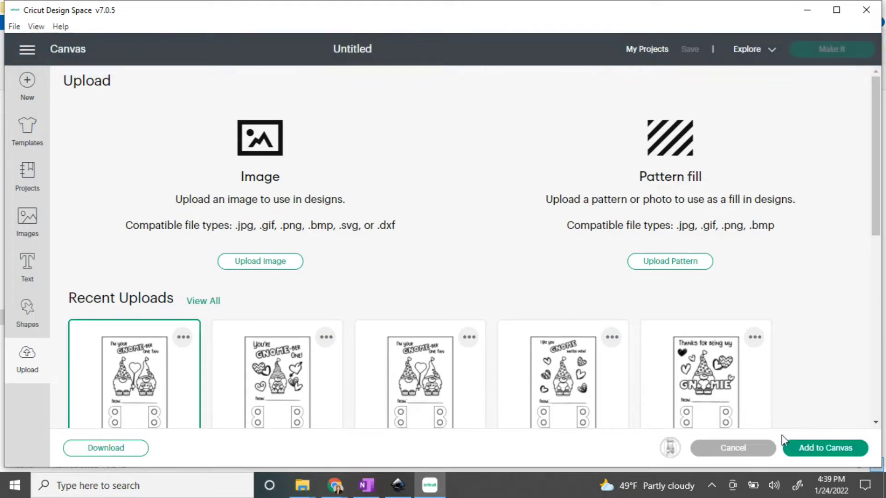
Step: Add the gnome valentine to the canvas and set its width to 4.0 inches (6.005 high)
left_click(803, 447)
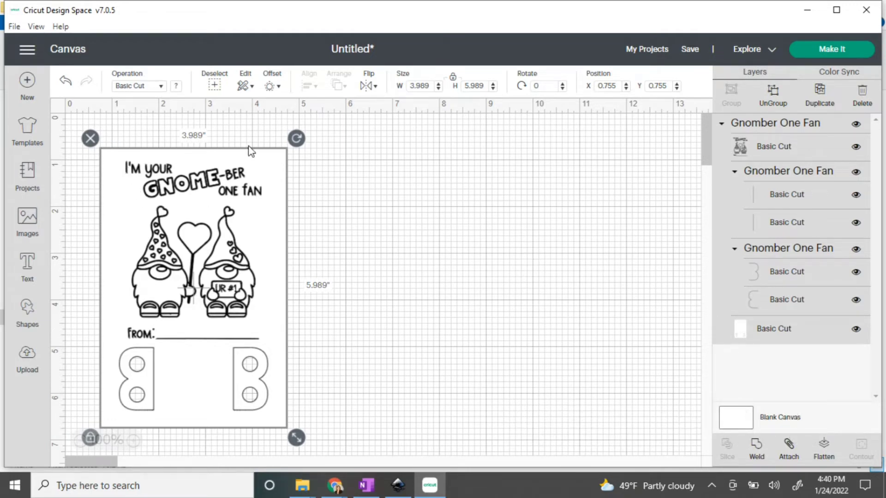
double_click(417, 87)
type("4.0")
key("Return")
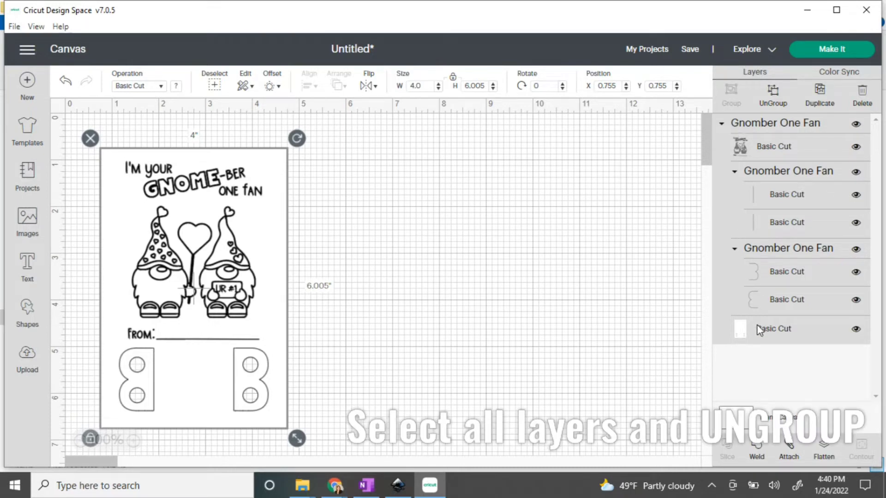
Step: Ungroup, flatten the gnome drawing with the card base, and move the Print Then Cut layer to the bottom
left_click(777, 98)
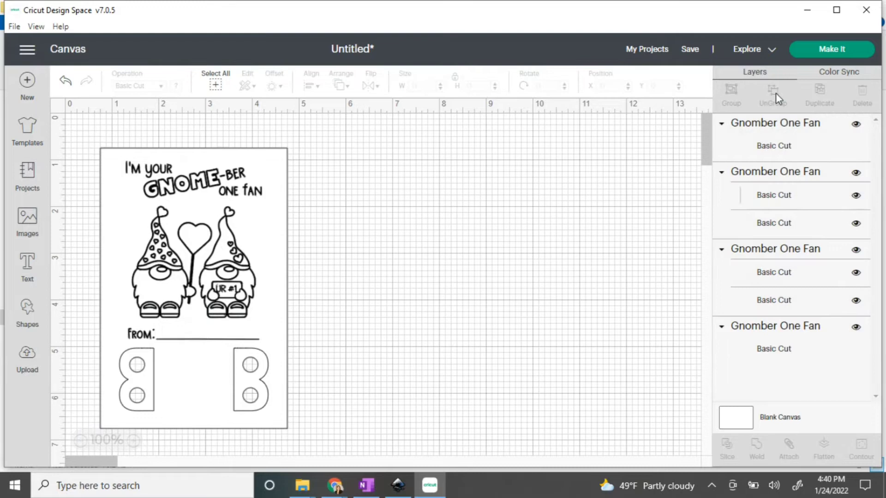
left_click(748, 147)
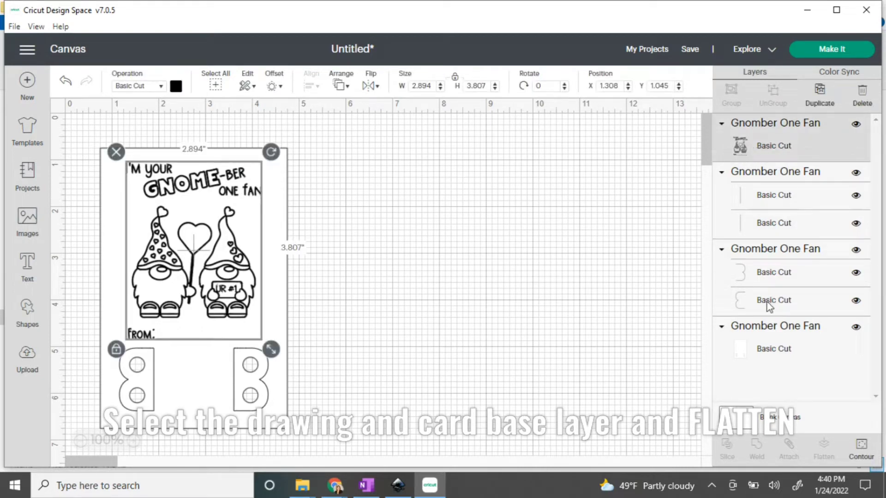
left_click(761, 350, "shift")
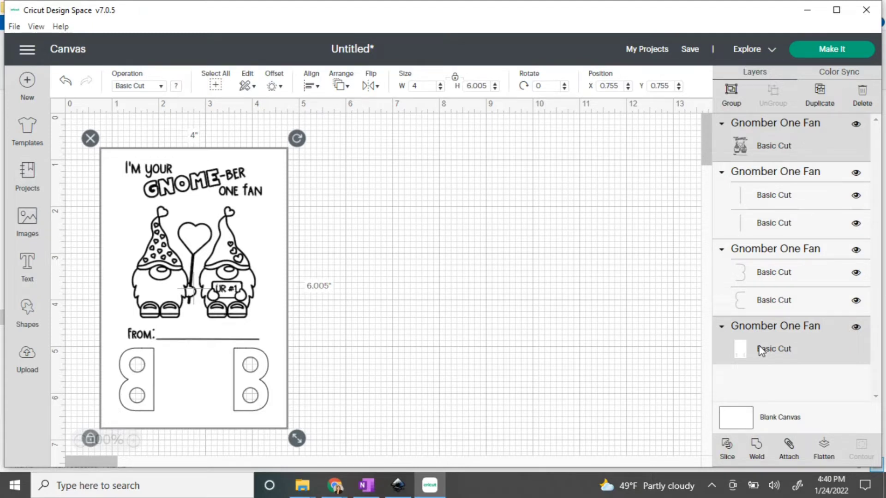
left_click(823, 450)
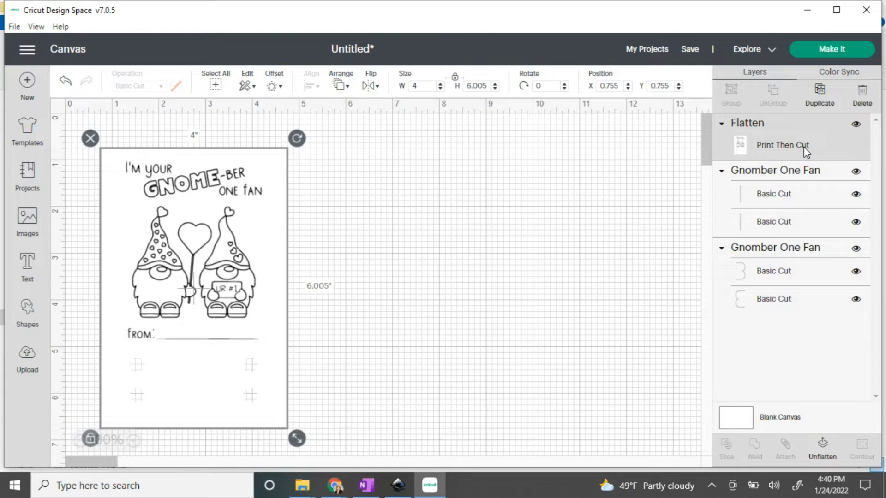
left_click_drag(805, 152, 802, 312)
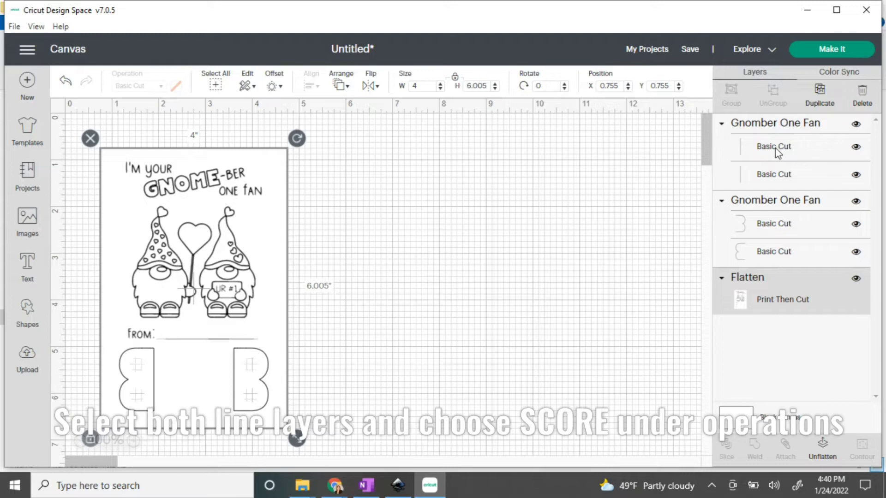
Step: Switch both straight line layers' operation from Basic Cut to Score
left_click(744, 153)
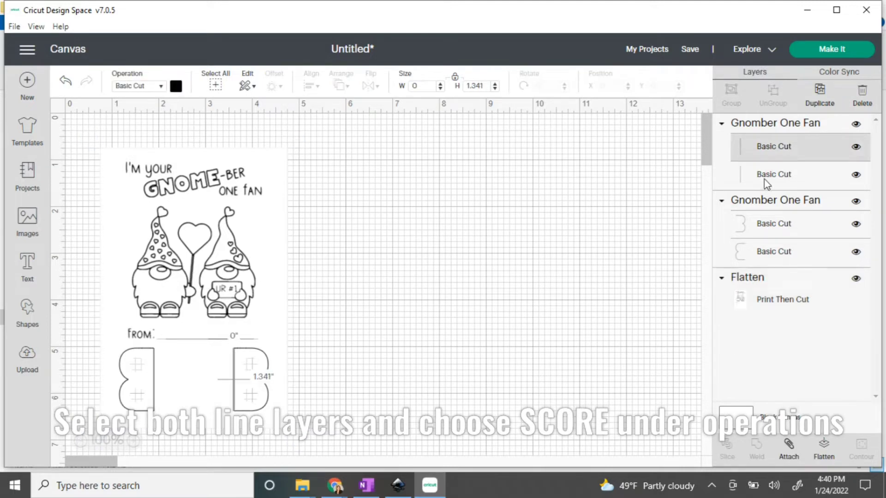
left_click(766, 182, "shift")
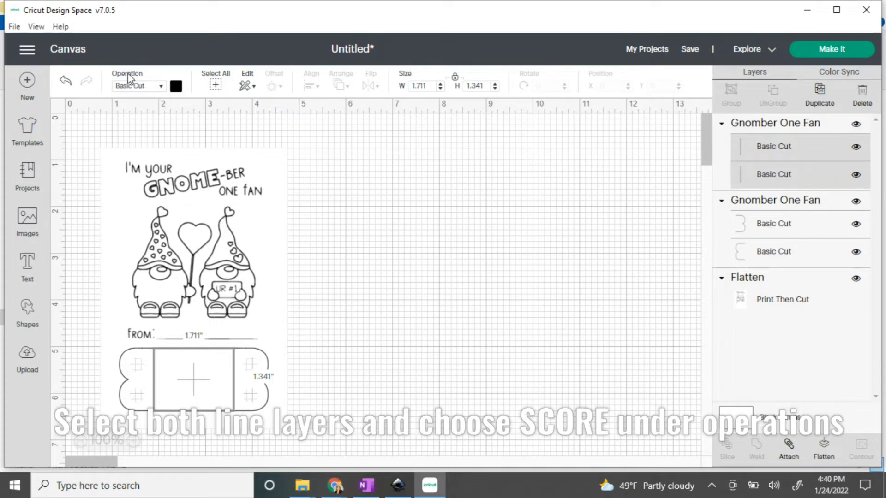
left_click(160, 88)
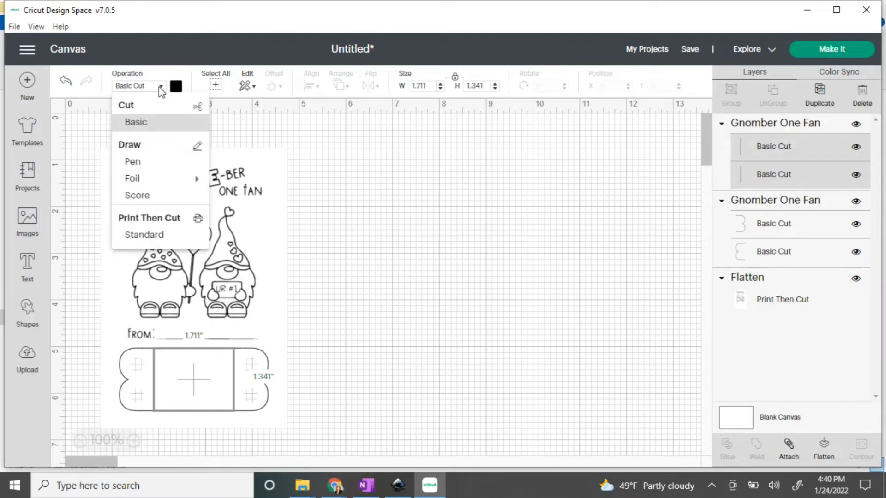
left_click(137, 196)
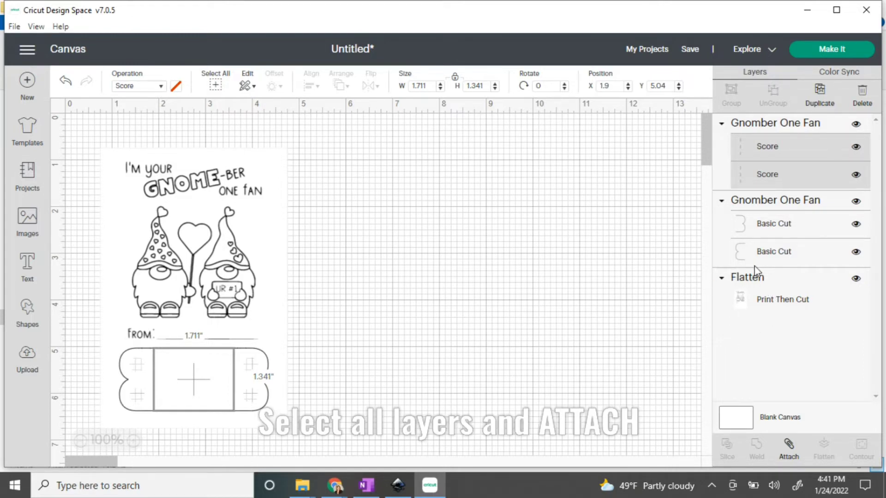
Step: Select all layers with Ctrl+A, attach them into one piece, and start Make It
key("ctrl+a")
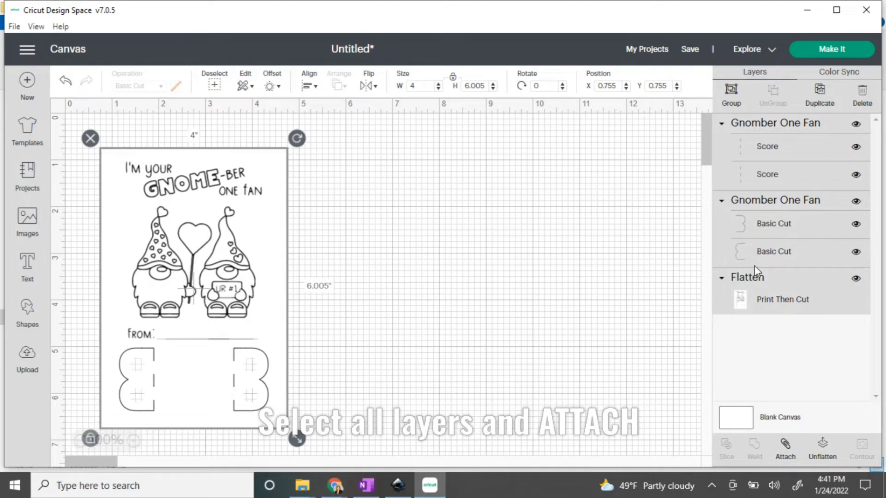
left_click(785, 450)
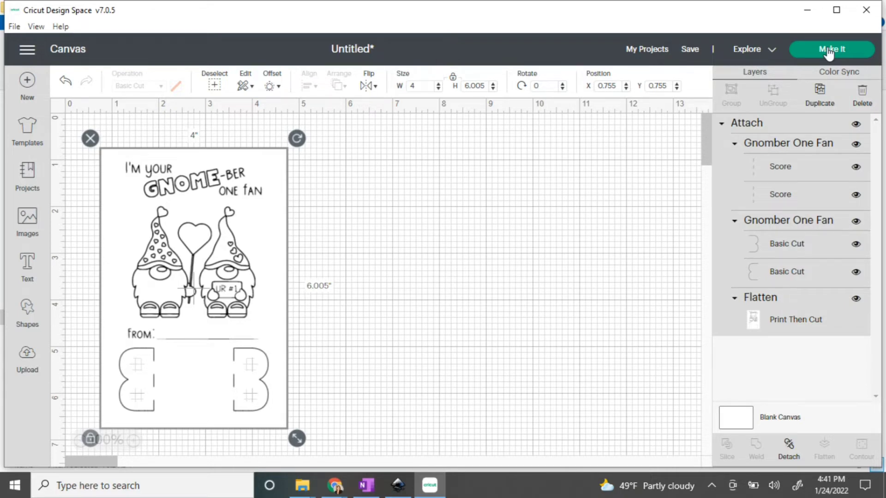
left_click(828, 52)
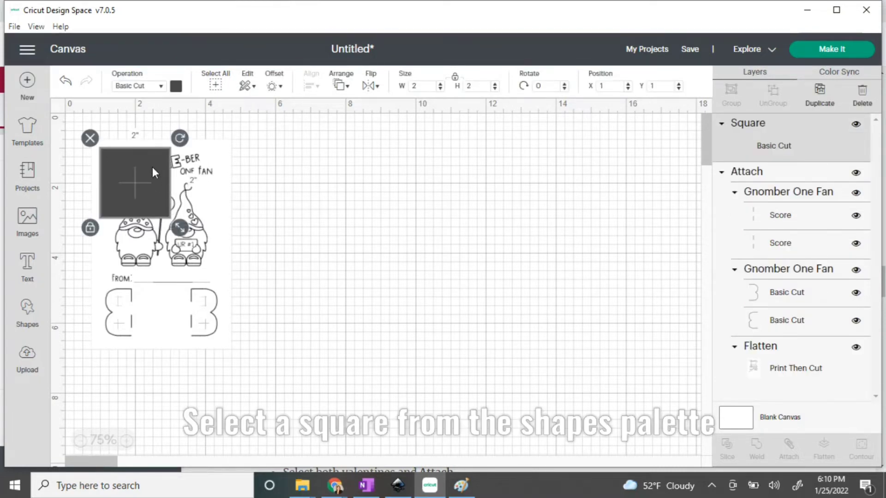
Step: Move the new square beside the valentine and resize it, unlocked, to 6.25 × 9.25 inches
left_click_drag(152, 163, 334, 162)
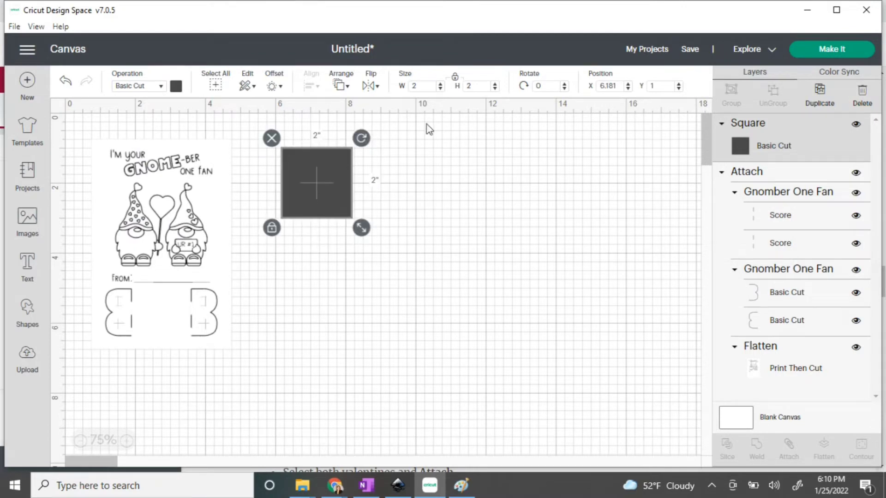
left_click(455, 82)
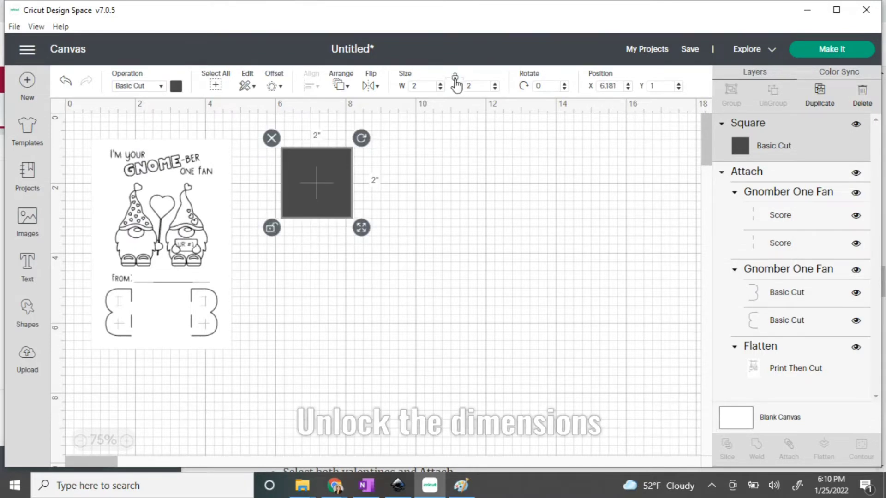
left_click(429, 86)
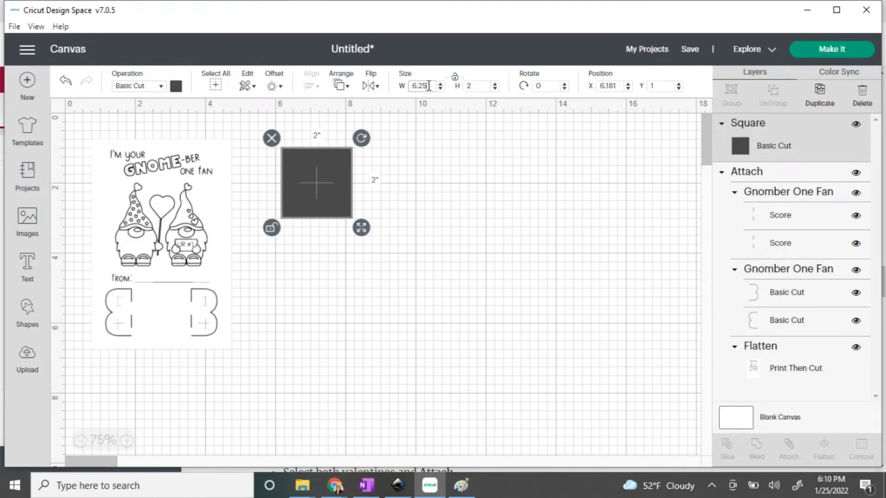
left_click(470, 86)
type("9")
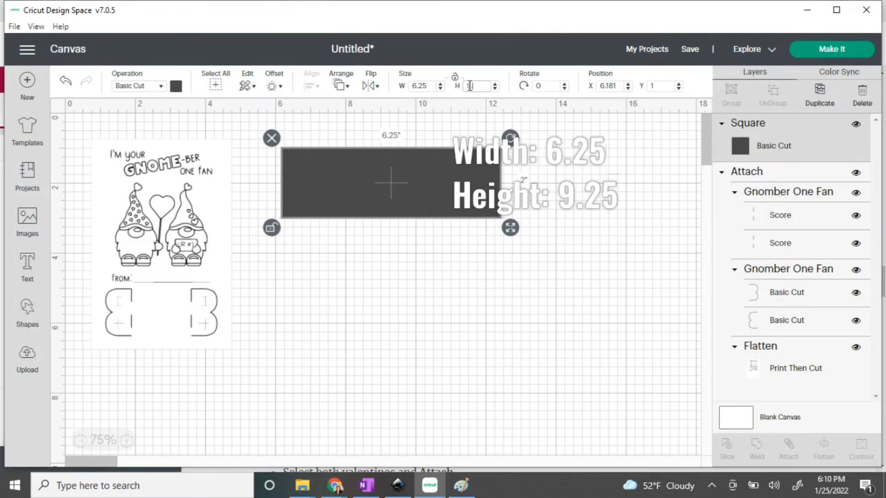
type(".25")
key("Return")
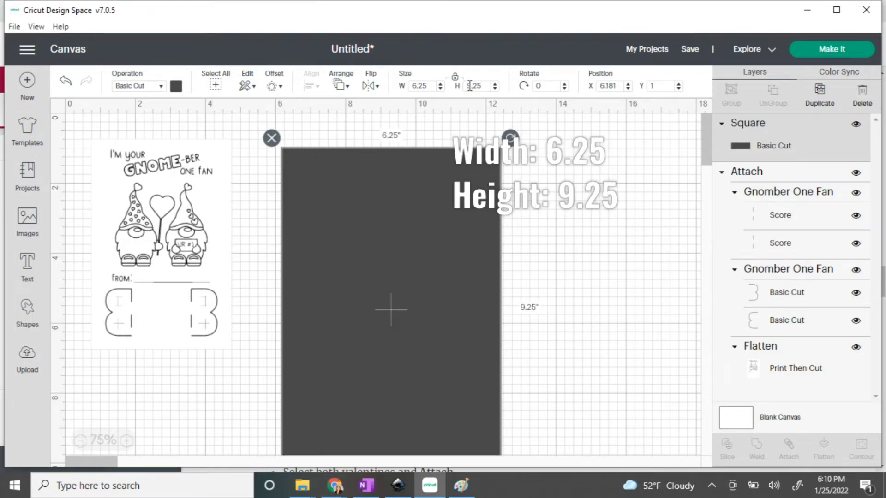
Step: Rotate the attached gnome card 90° and drag it onto the rectangle's top half
left_click(202, 187)
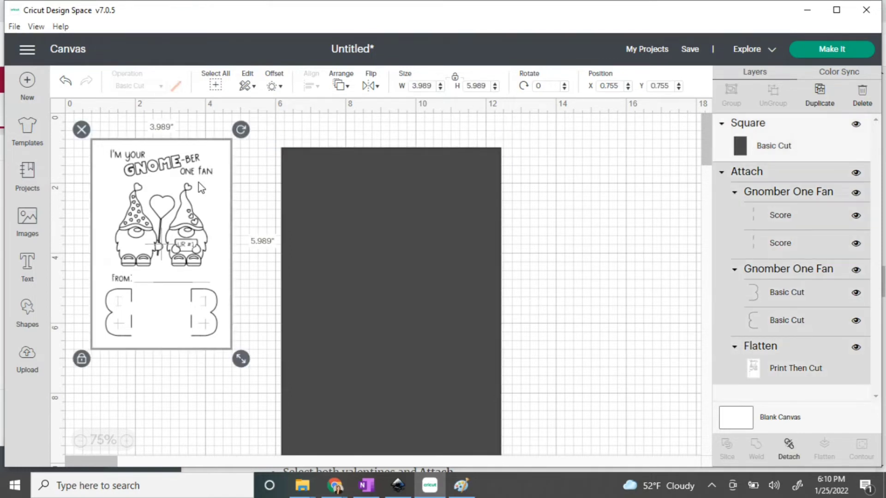
left_click(540, 87)
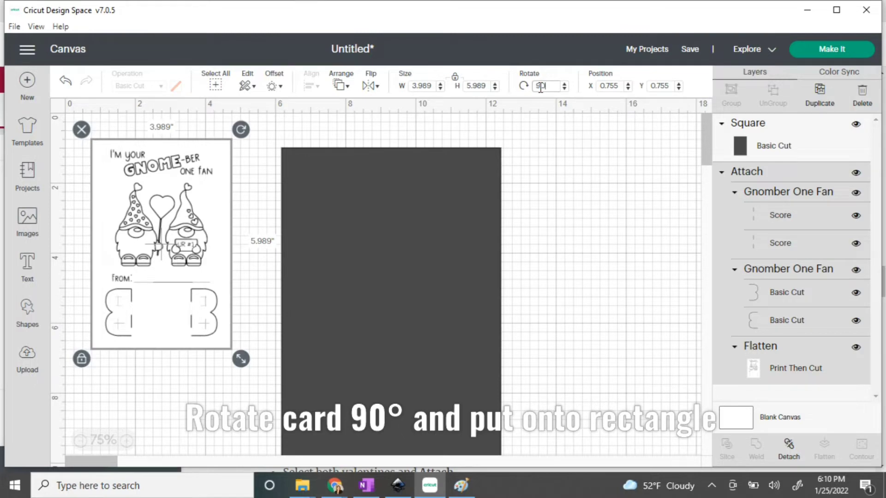
key("Return")
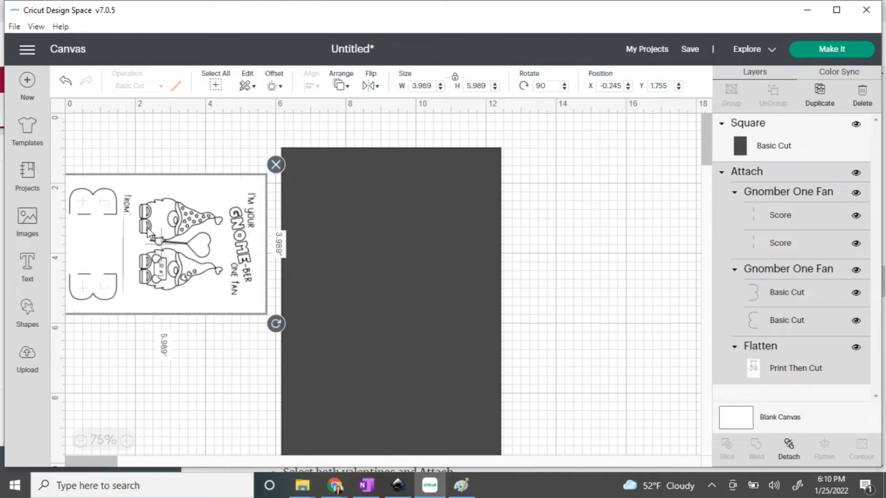
left_click_drag(161, 240, 414, 196)
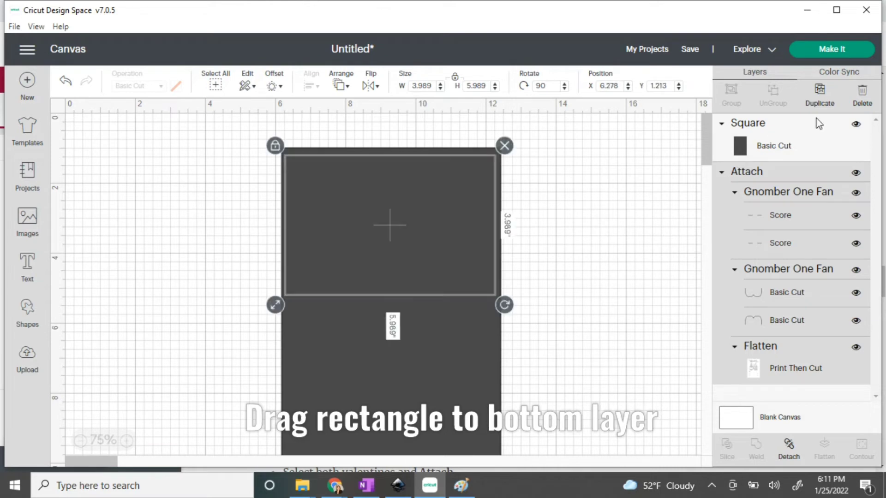
Step: Send the Square layer to the bottom, duplicate the card with Ctrl+D, and place the copy on the lower half
left_click_drag(807, 133, 785, 381)
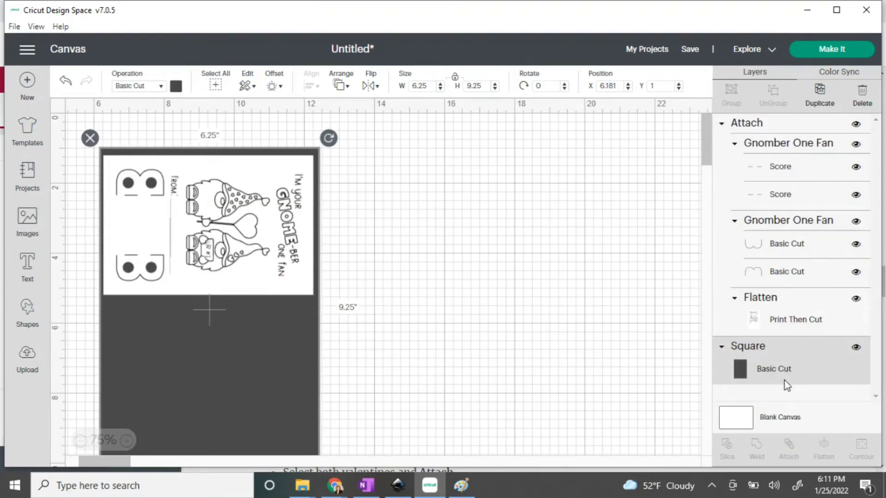
left_click(250, 204)
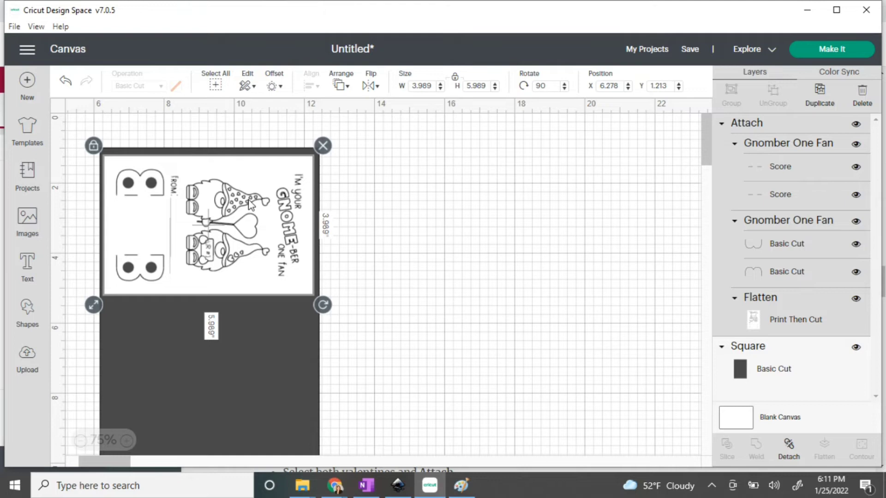
key("ctrl+d")
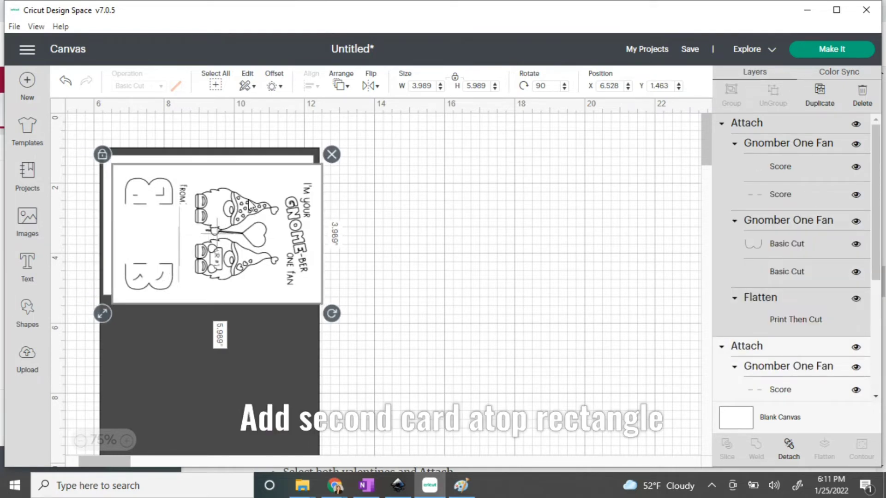
left_click_drag(275, 196, 266, 337)
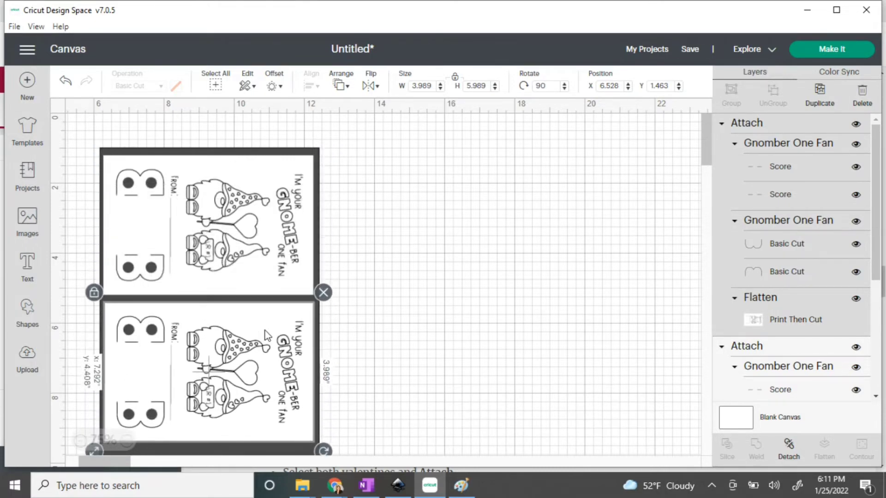
left_click_drag(705, 129, 706, 132)
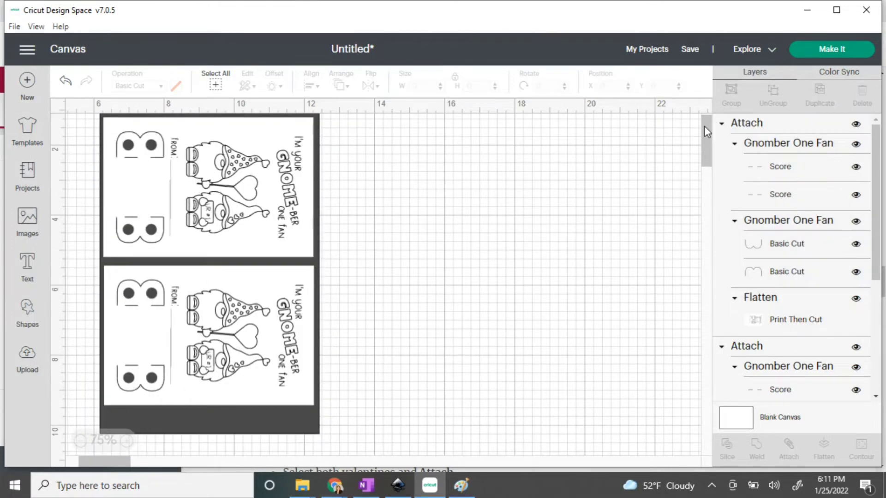
left_click(220, 383)
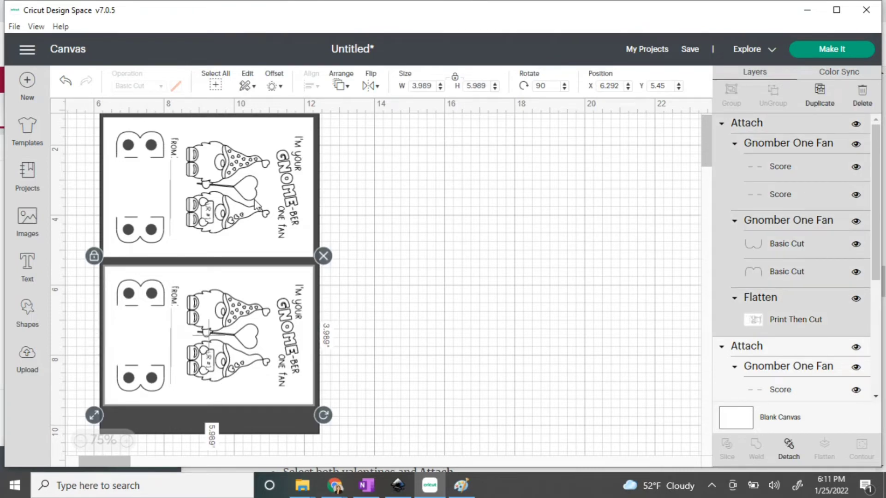
Step: Attach the two stacked gnome cards as one set and delete the dark rectangle
left_click(256, 206, "shift")
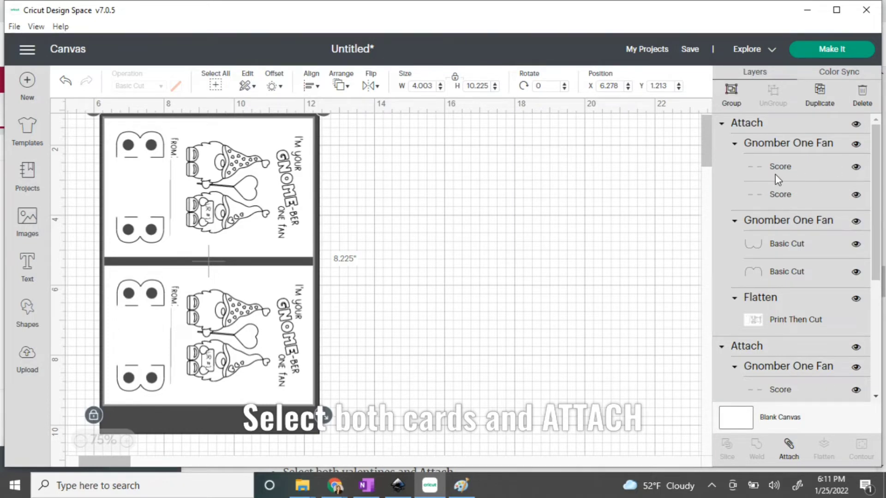
left_click(789, 444)
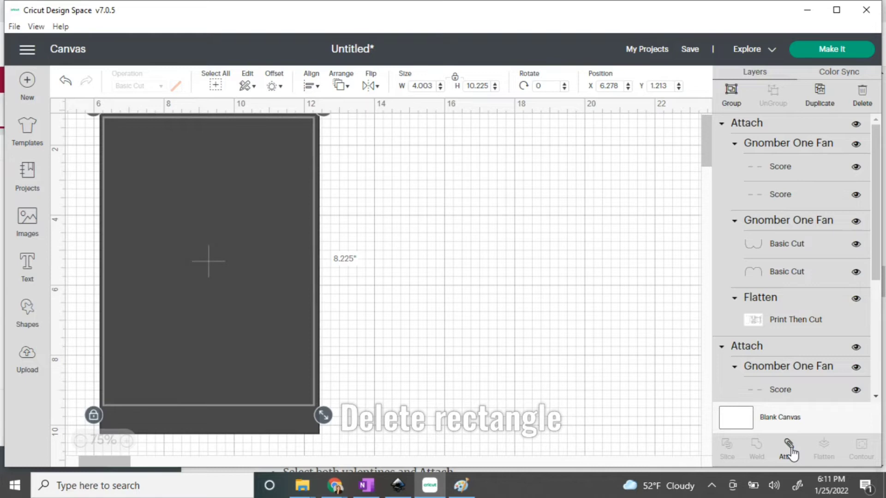
left_click(789, 448)
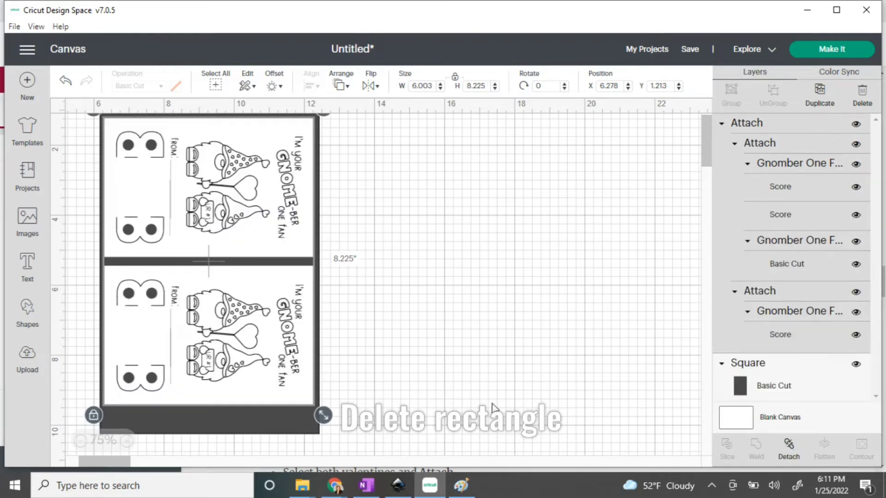
left_click(290, 422)
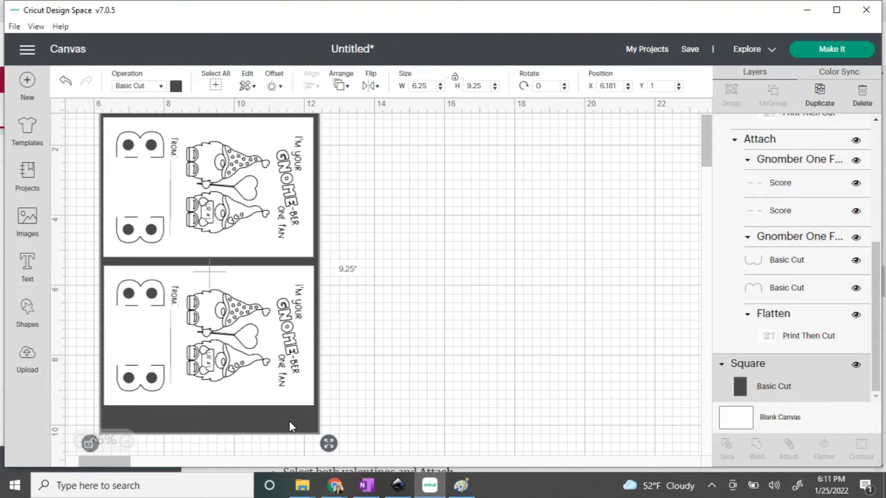
key("Delete")
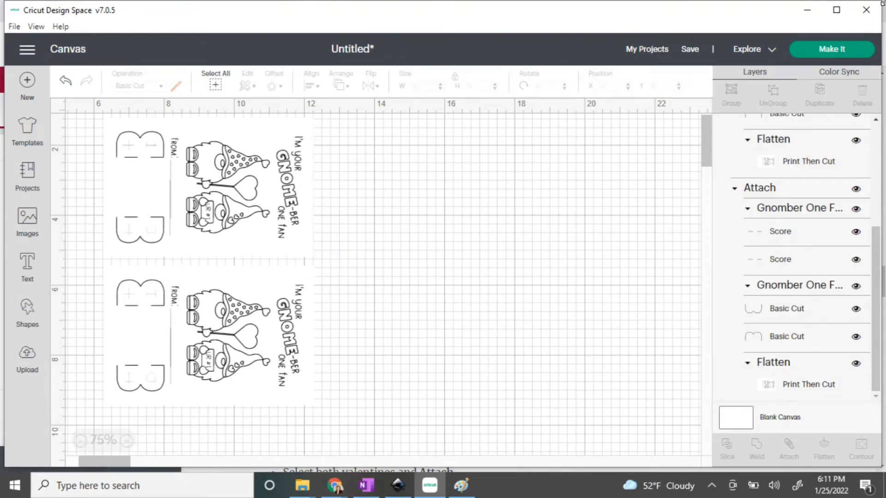
Step: Send the attached cards to Make It, placing both on one 8.5 x 11 Letter mat
left_click(821, 48)
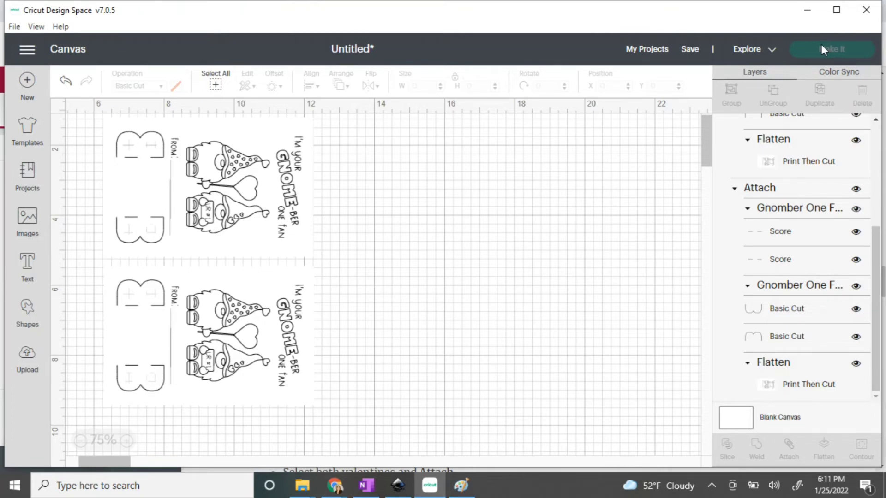
left_click(822, 49)
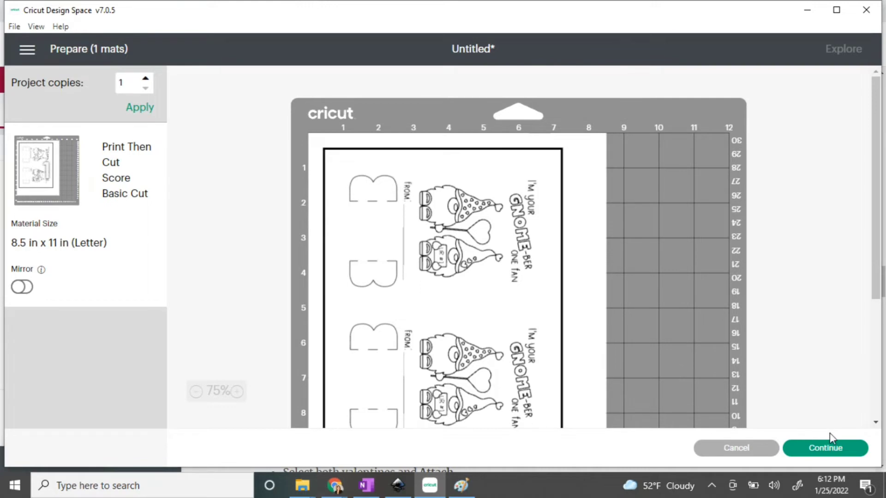
Step: Continue past the Letter mat and bring up Send to Printer's Print setup dialog
left_click(825, 448)
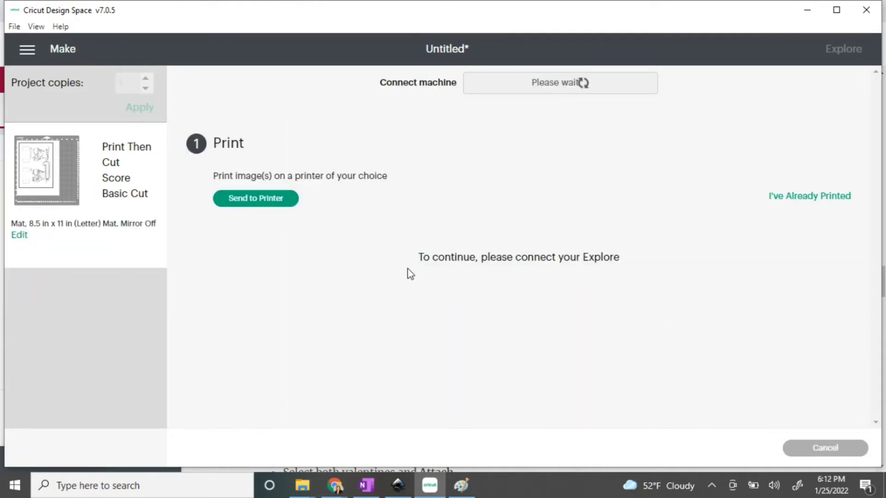
left_click(273, 203)
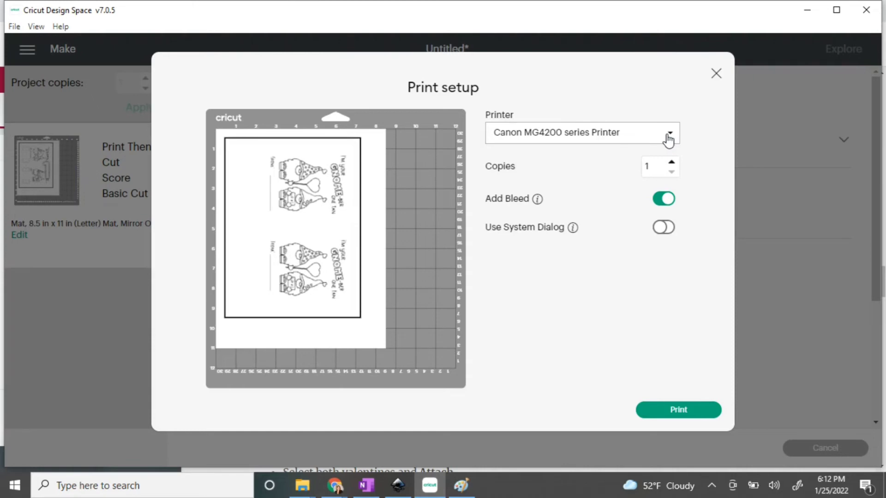
Step: Keep Canon MG4200 series Printer selected, with 1 copy and bleed on
left_click(668, 140)
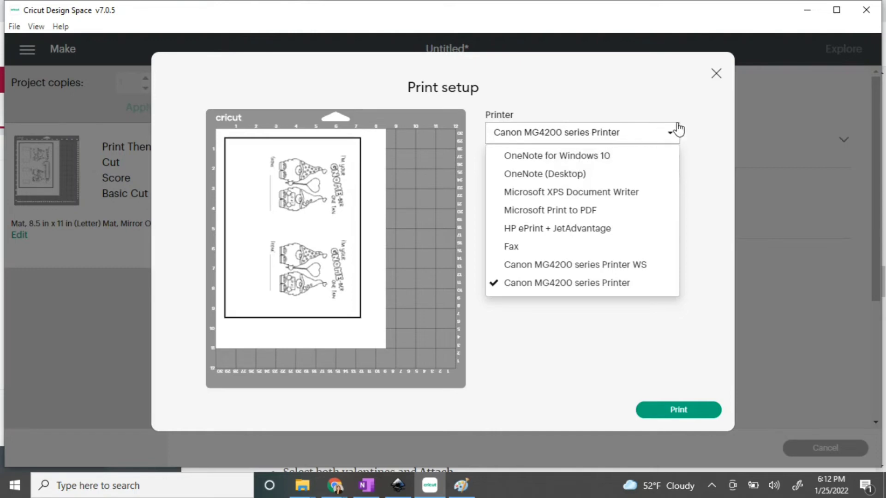
left_click(670, 135)
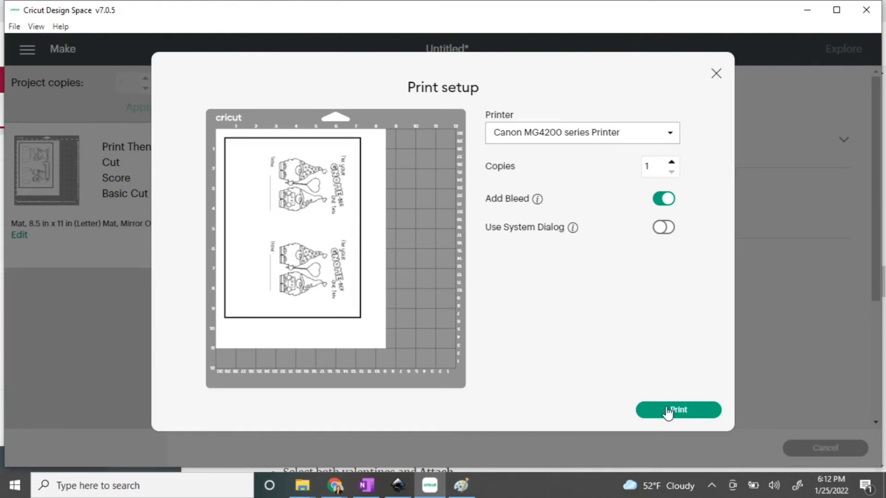
left_click(717, 75)
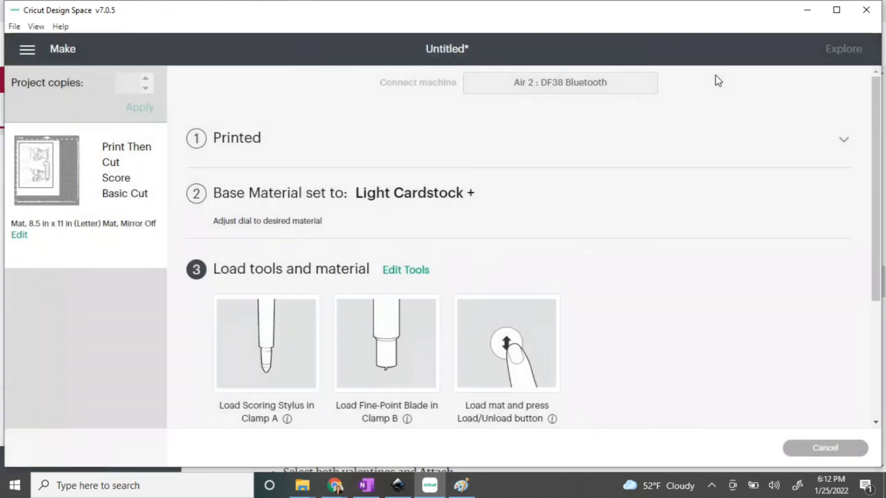